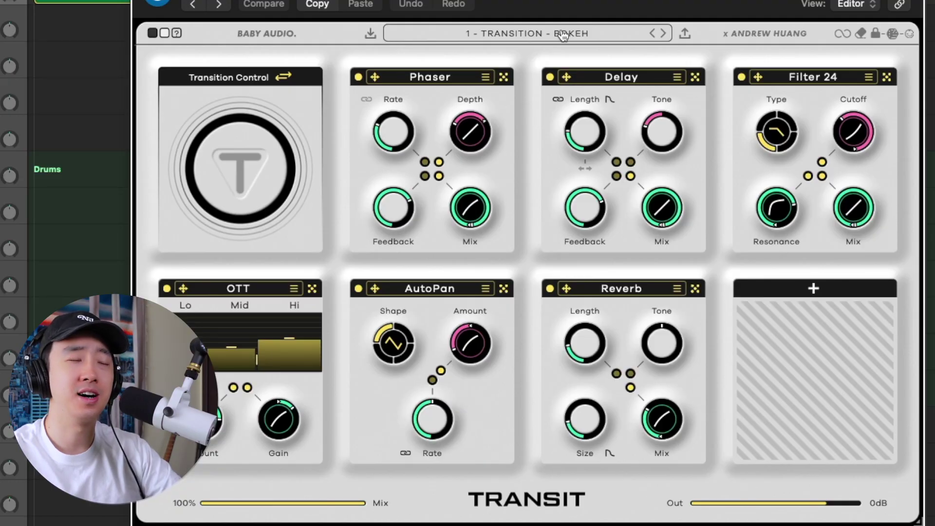
Step: Load the Andrew Huang preset "5 - Synths - Drift Dial" and raise the Transition Control partway to audition it
left_click(562, 35)
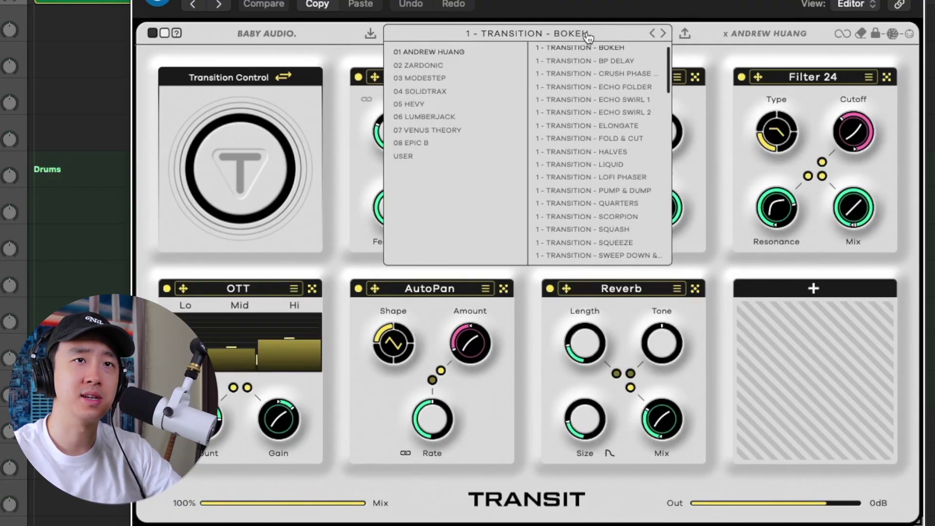
scroll(604, 108, "down", 12)
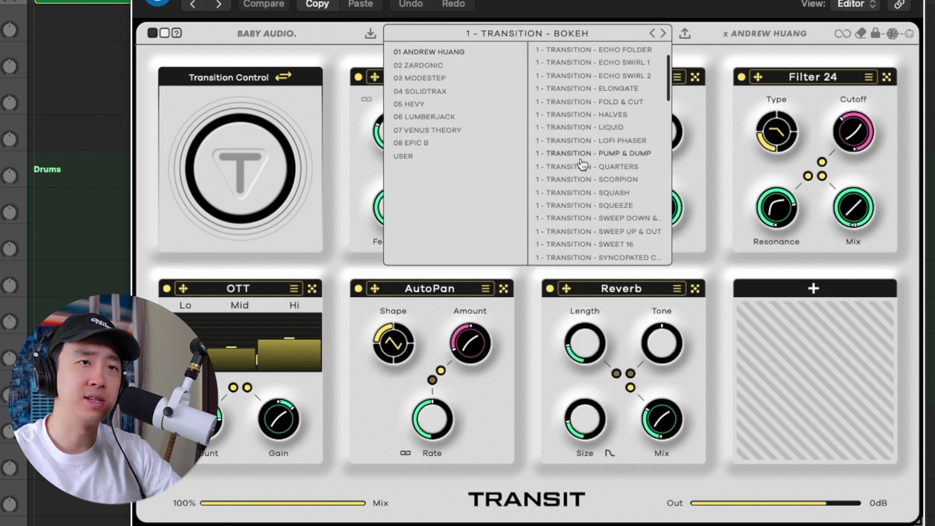
scroll(581, 160, "down", 10)
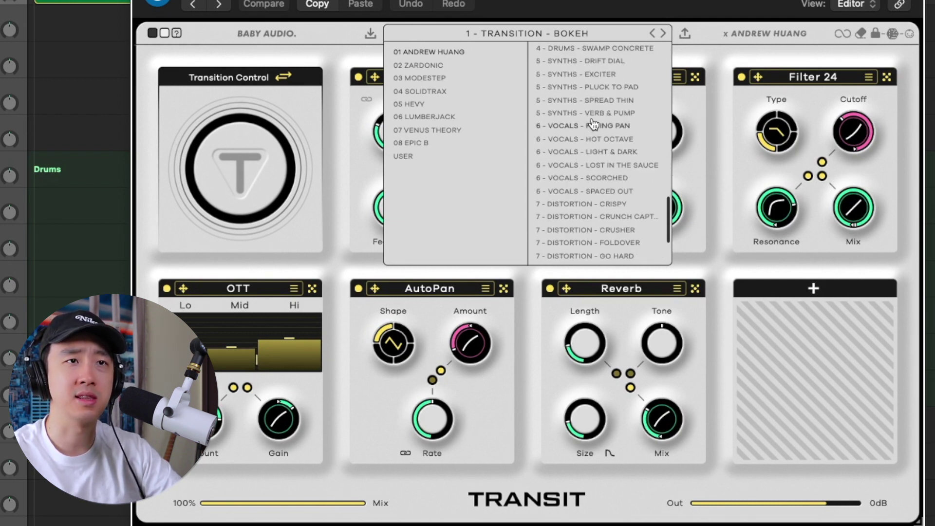
scroll(602, 102, "up", 1)
left_click(603, 77)
left_click_drag(224, 154, 208, 120)
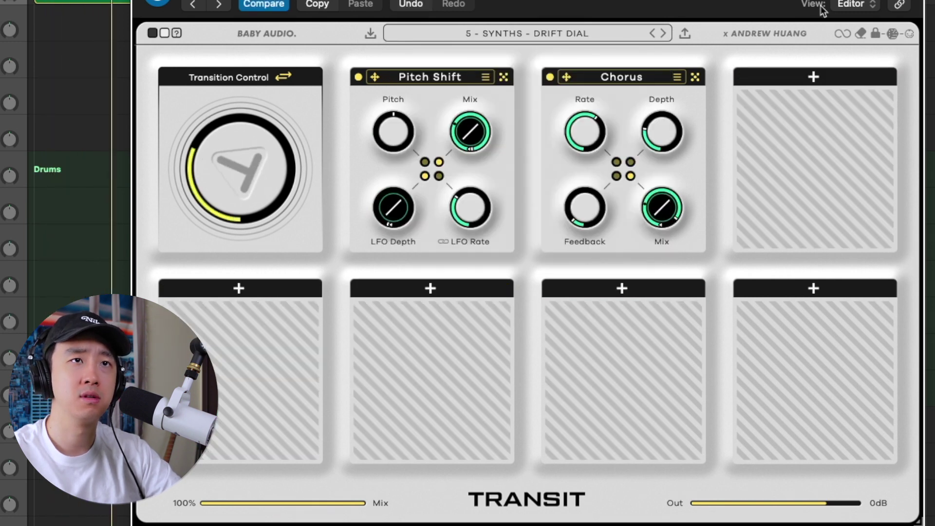
Step: Audition the synth presets Exciter and Pluck to Pad, adjusting the Transition Control for each
left_click(664, 33)
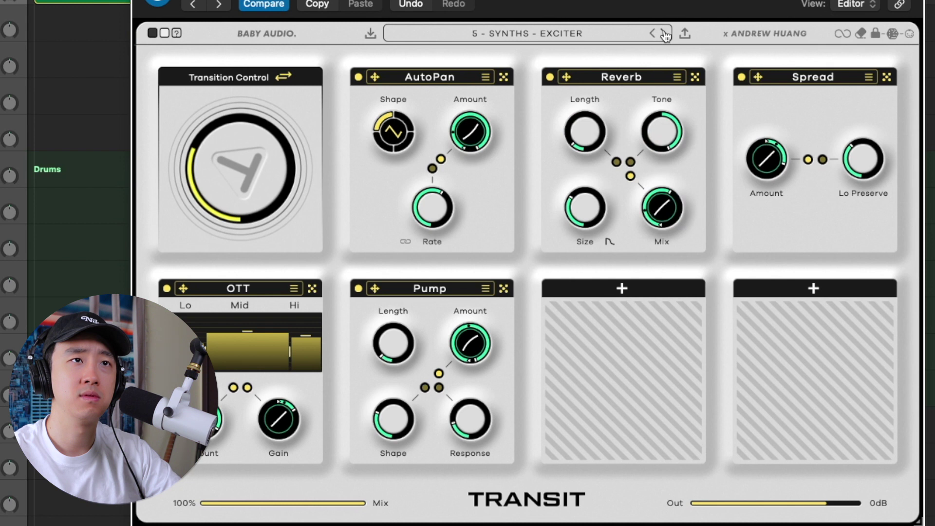
left_click_drag(269, 174, 261, 184)
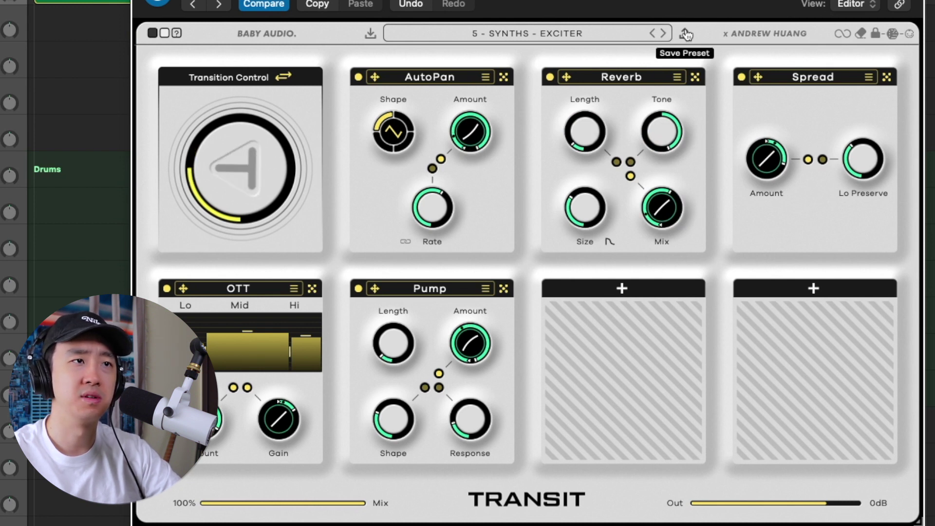
left_click(662, 33)
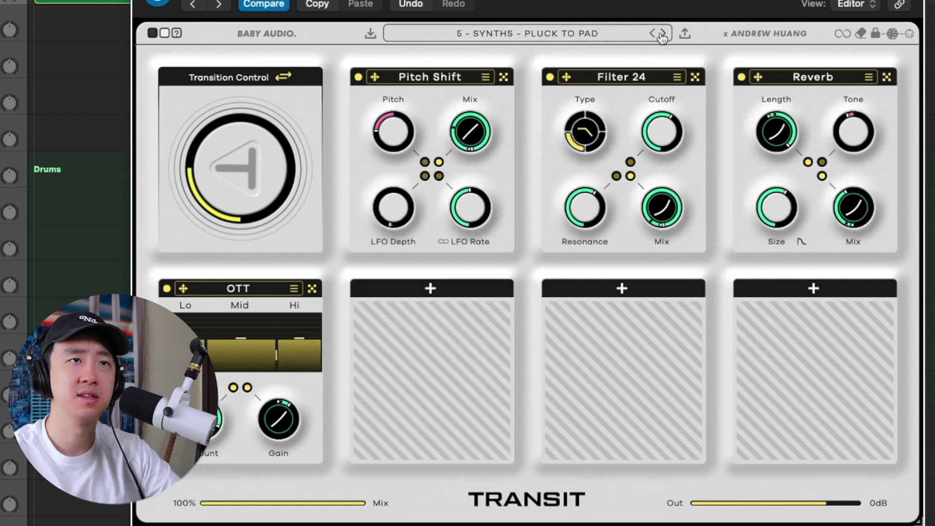
mouse_move(243, 161)
left_mouse_down()
mouse_move(249, 92)
mouse_move(258, 163)
left_mouse_up()
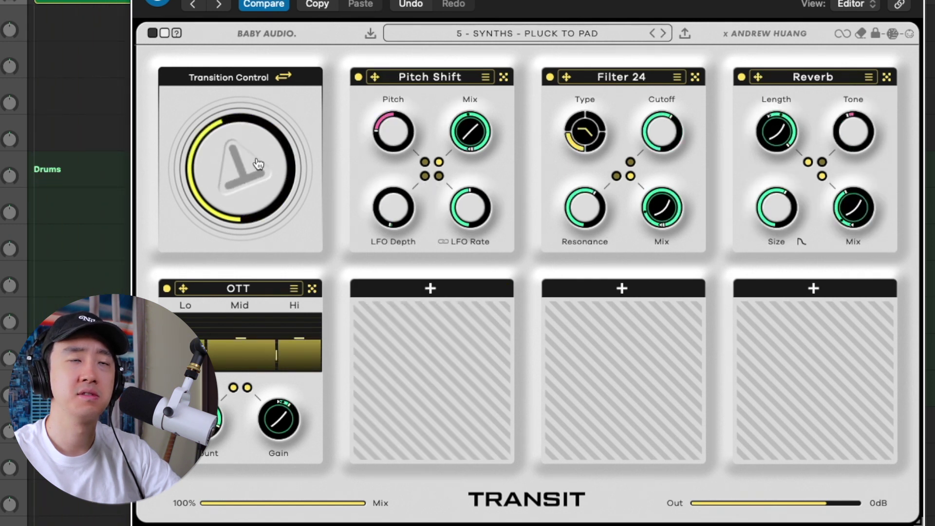
Step: Advance through Spread Thin to the Verb & Pump synth preset and raise the Transition Control to full
left_click(663, 33)
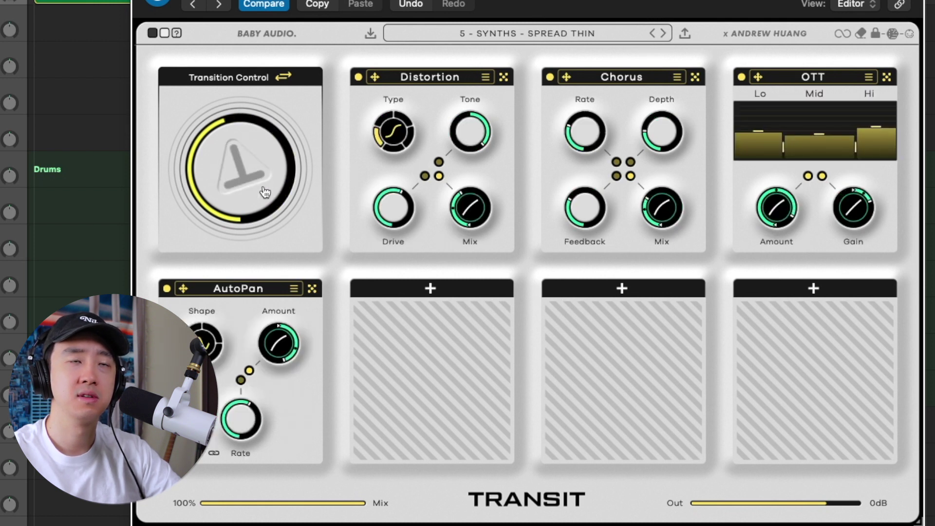
left_click(663, 33)
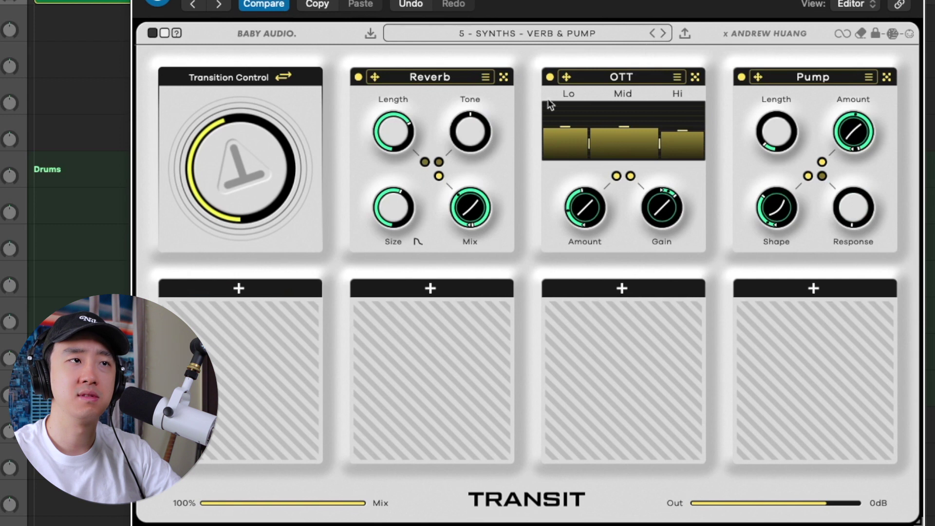
left_click_drag(275, 191, 220, 33)
Step: Lower the overall mix to 22% and return it to 100%
left_click_drag(356, 507, 239, 515)
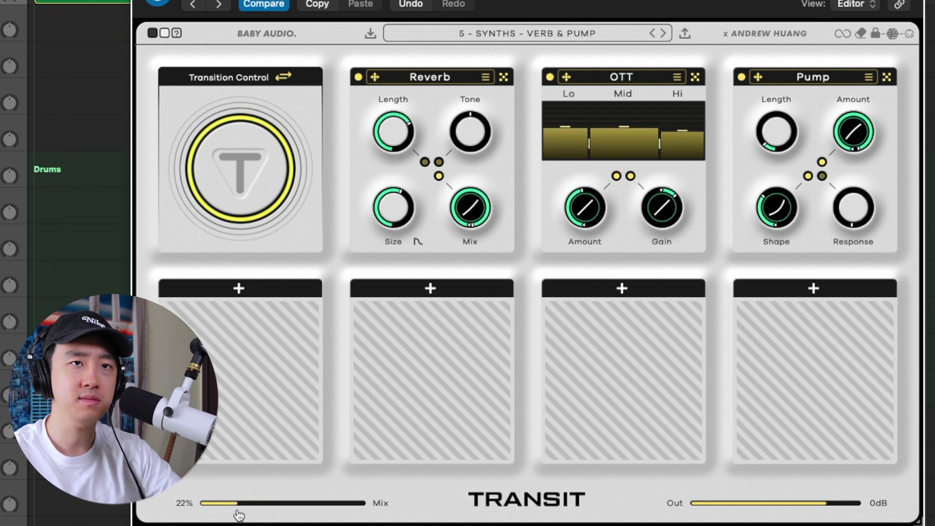
left_click_drag(239, 515, 419, 510)
Step: Vary the Transition Control between low and full settings to audition the Verb & Pump preset
left_click(268, 199)
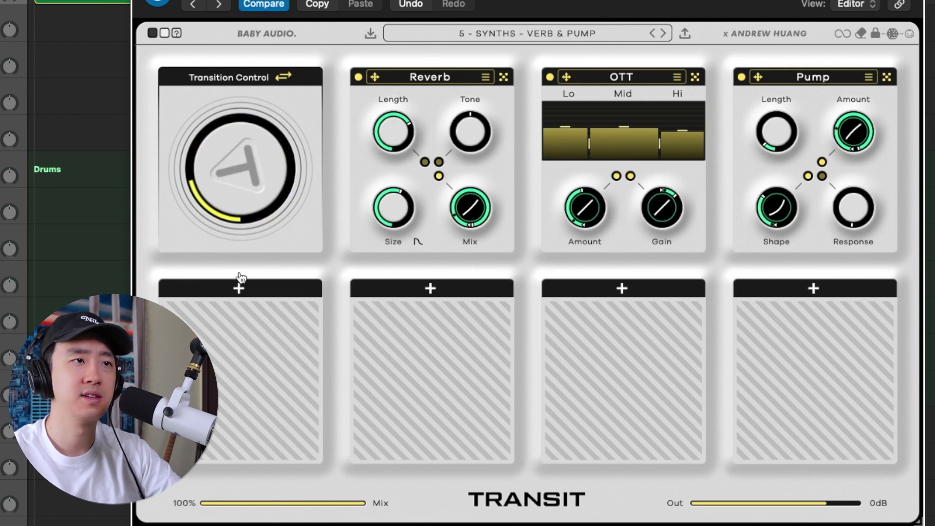
left_click(232, 197)
left_click_drag(224, 194, 225, 185)
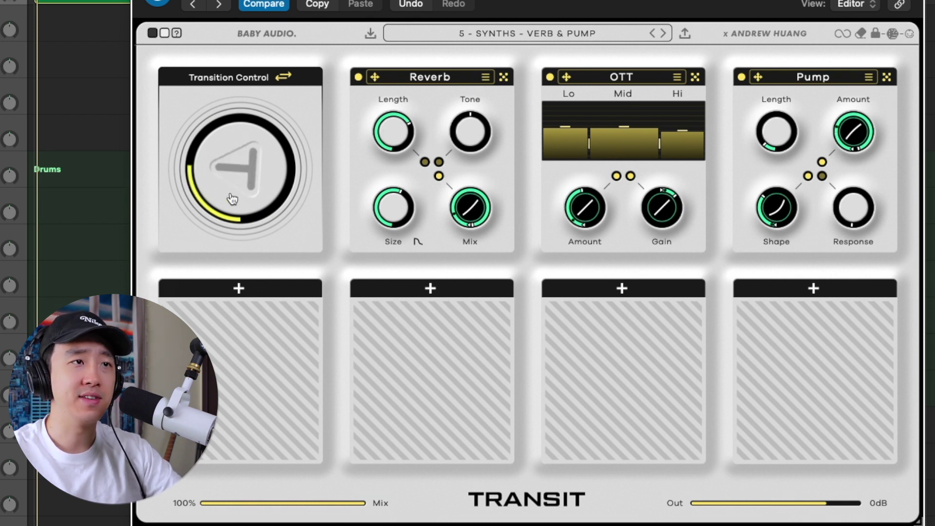
left_click_drag(378, 508, 397, 514)
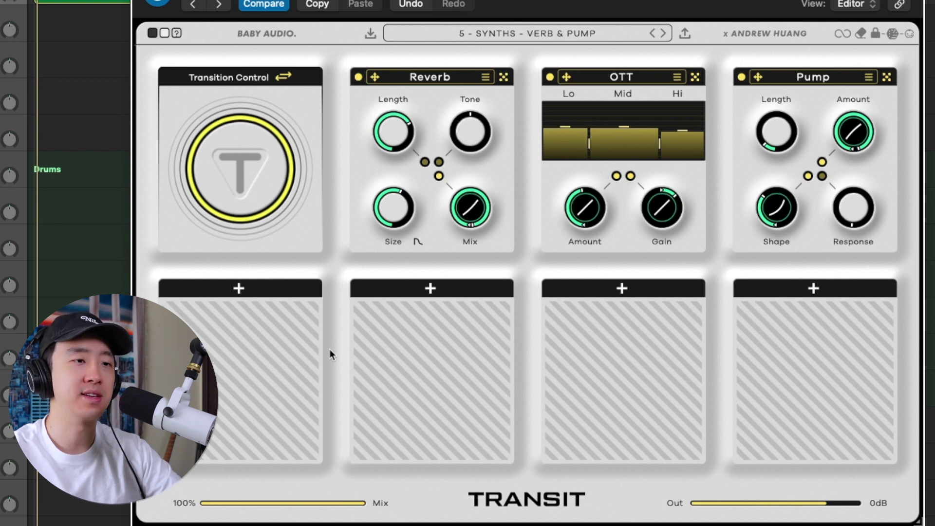
left_click(274, 214)
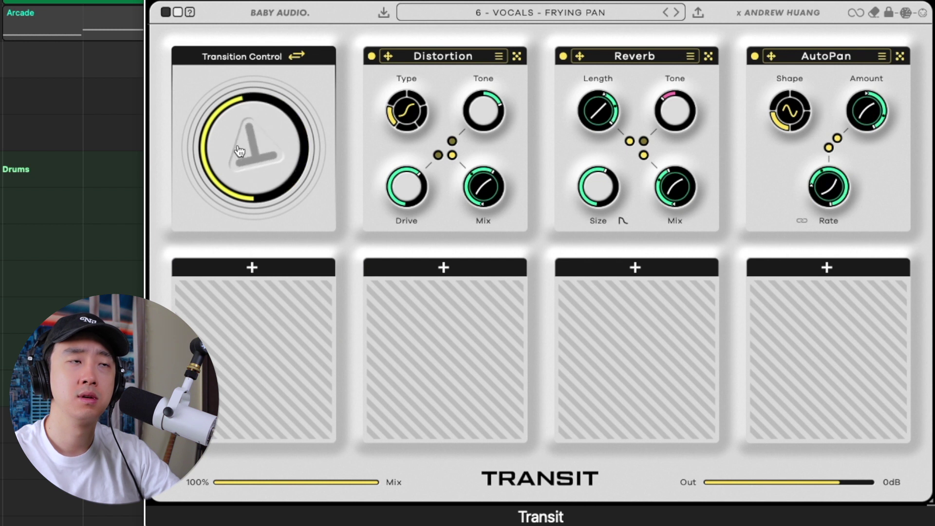
Step: Audition the vocal presets Hot Octave and Light & Dark, raising the Transition Control further
left_click(673, 12)
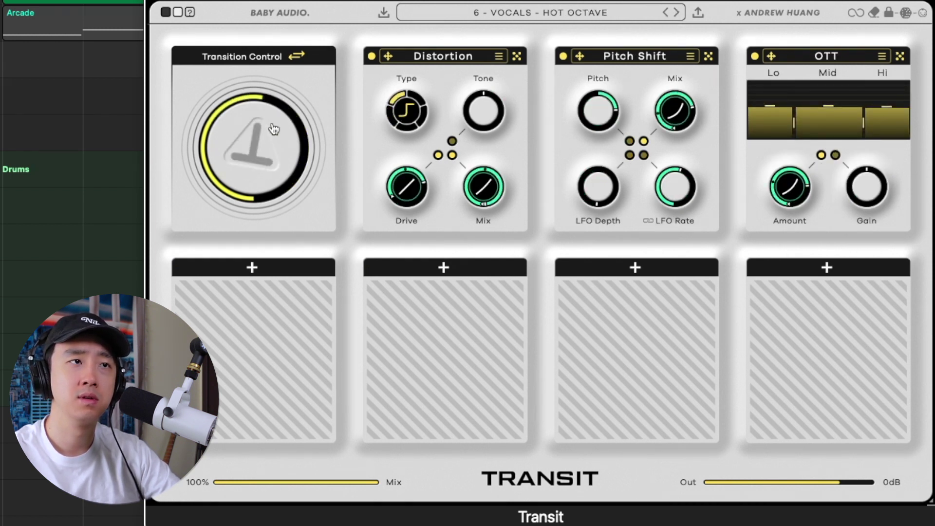
left_click(677, 13)
left_click_drag(261, 128, 269, 77)
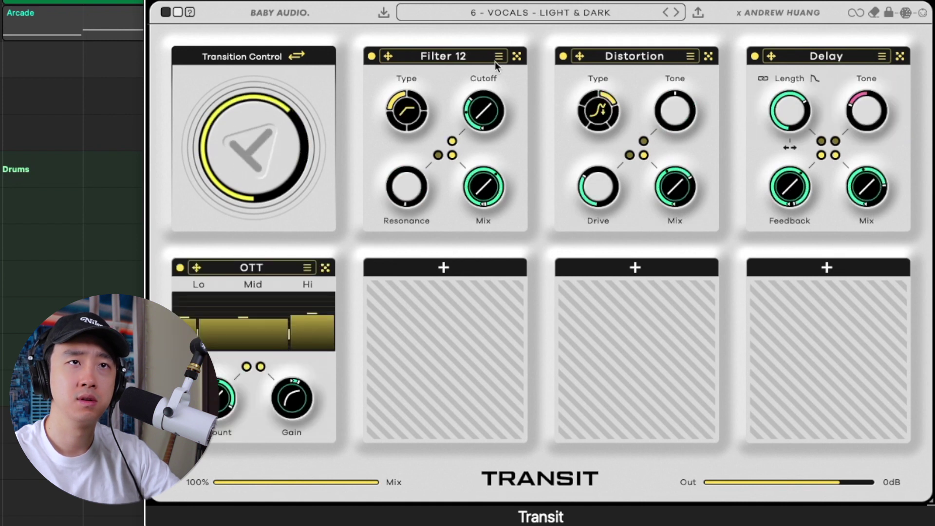
Step: Audition the vocal presets Lost in the Sauce and Scorched with the transition raised, ending on Lost in the Sauce
left_click(677, 13)
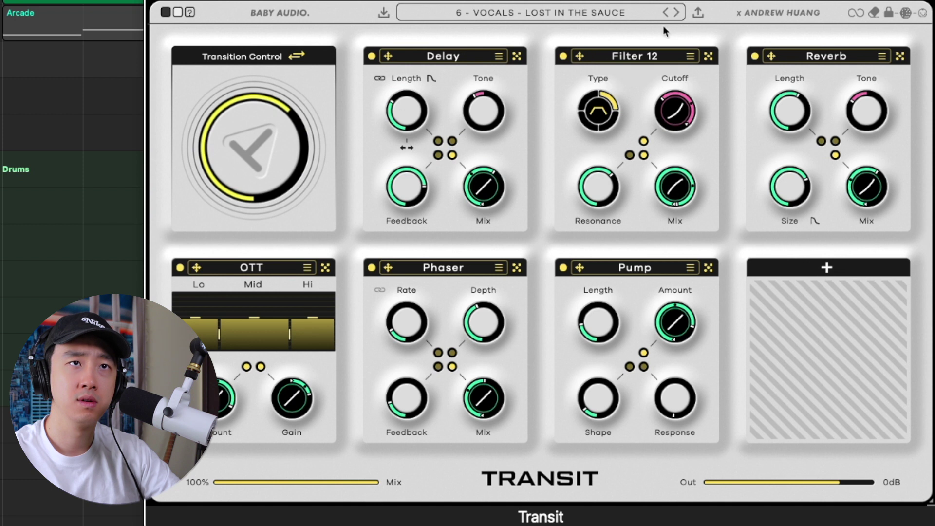
left_click_drag(247, 167, 245, 148)
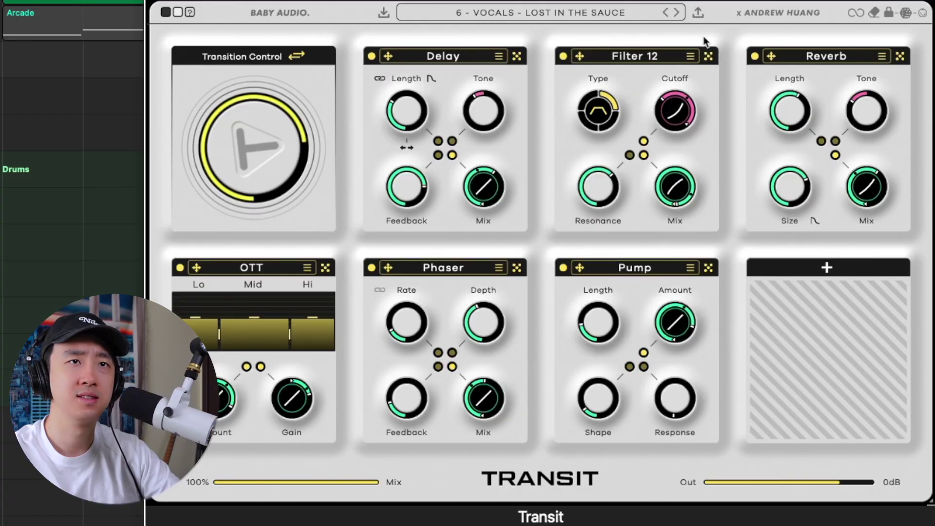
left_click(677, 12)
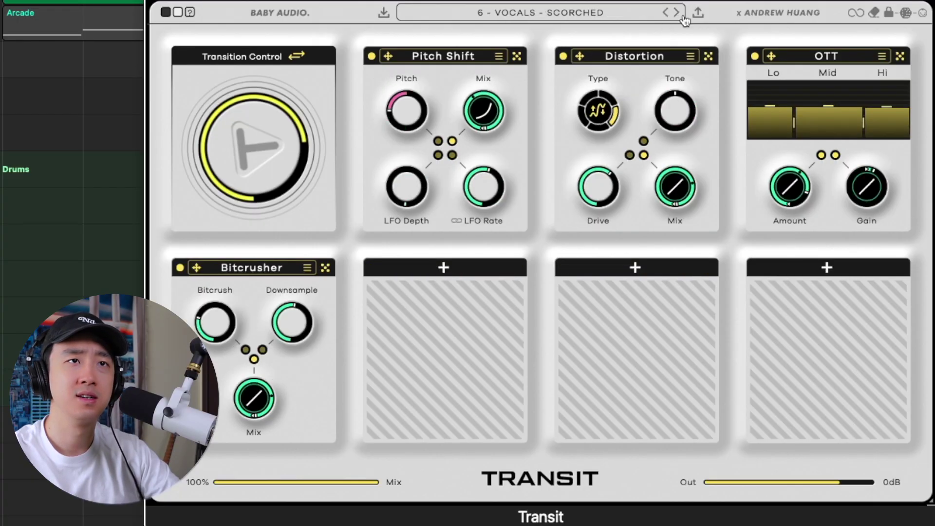
left_click(664, 13)
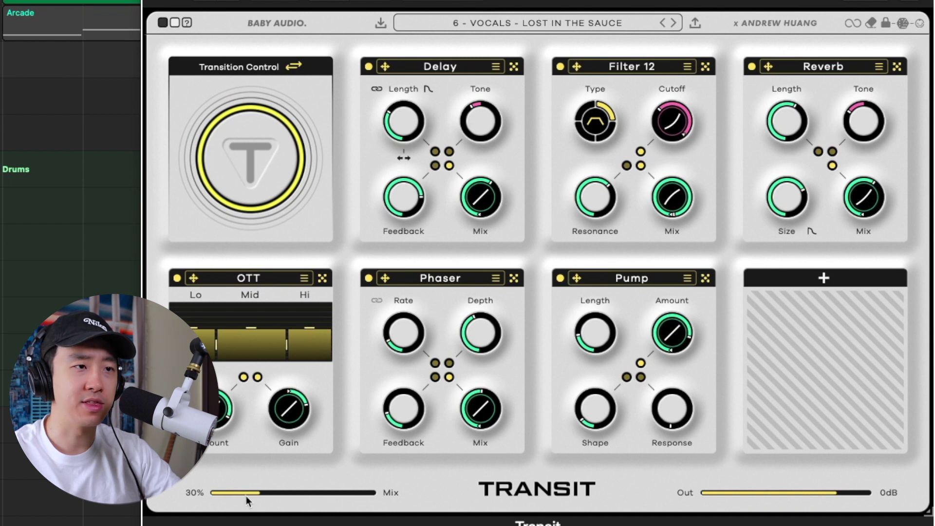
Step: Examine the effect modules available for the empty slot after Pump without adding one
mouse_move(591, 342)
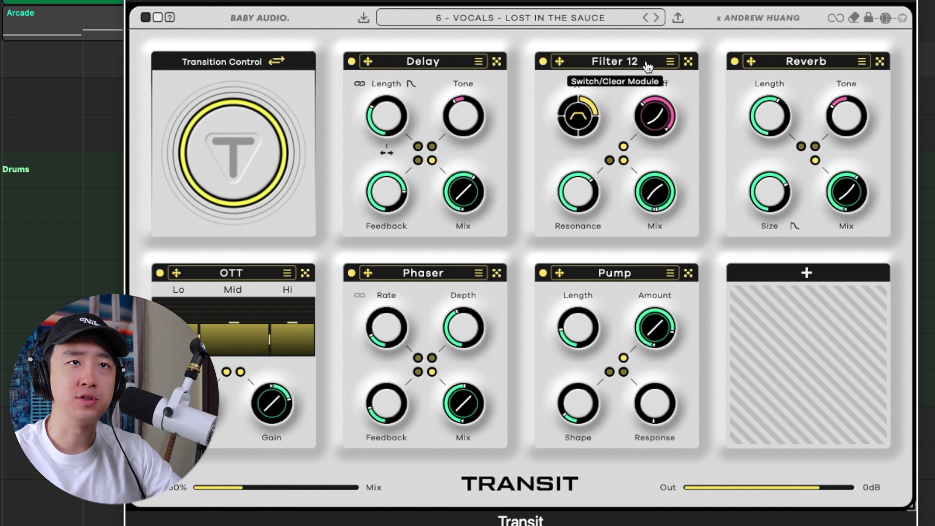
left_click(815, 272)
scroll(806, 336, "down", 1)
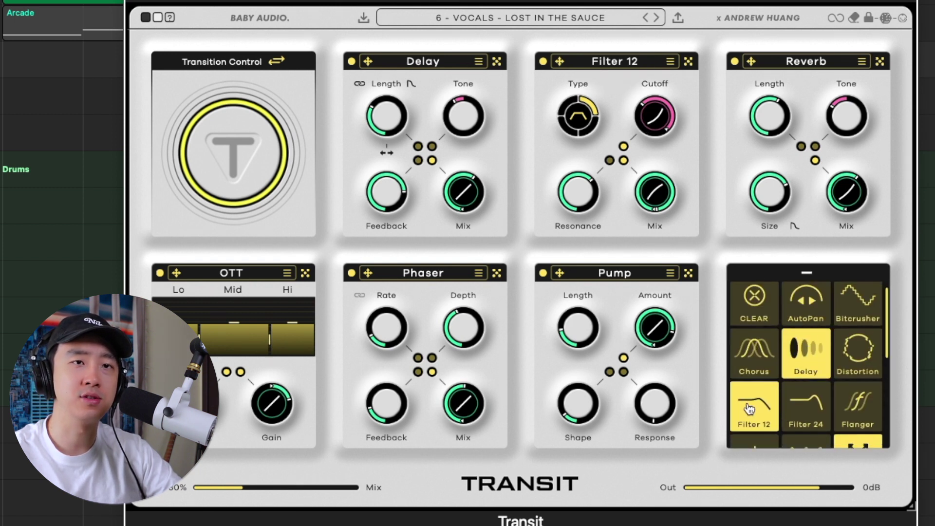
left_click(808, 272)
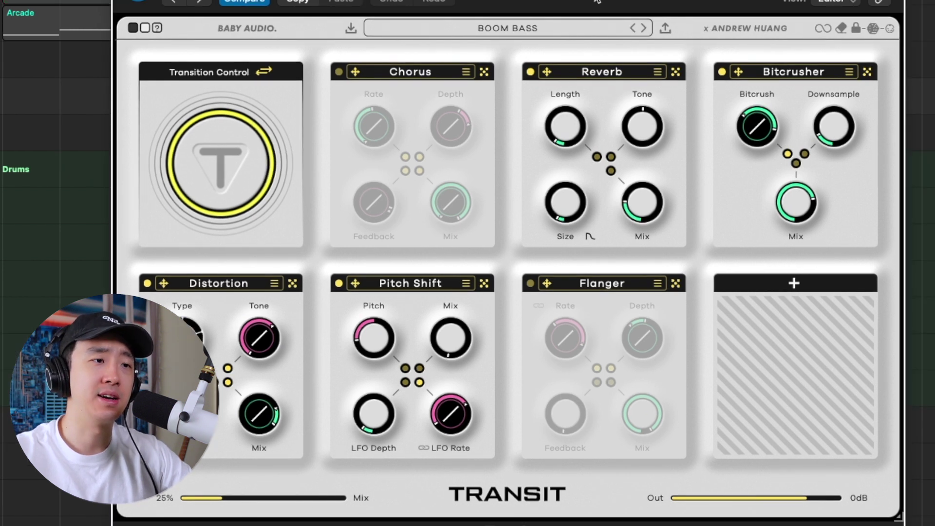
Step: Raise the Boom Bass preset's overall mix to its maximum
left_click_drag(227, 497, 491, 503)
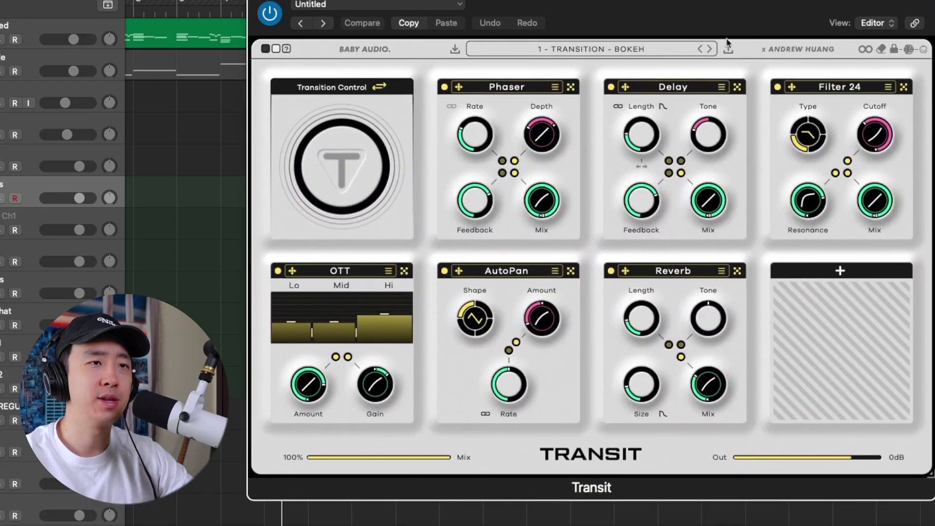
Step: Move the plugin window fully into view and sweep the Transition Control upward to audition the Bokeh preset
left_click_drag(651, 0, 635, 4)
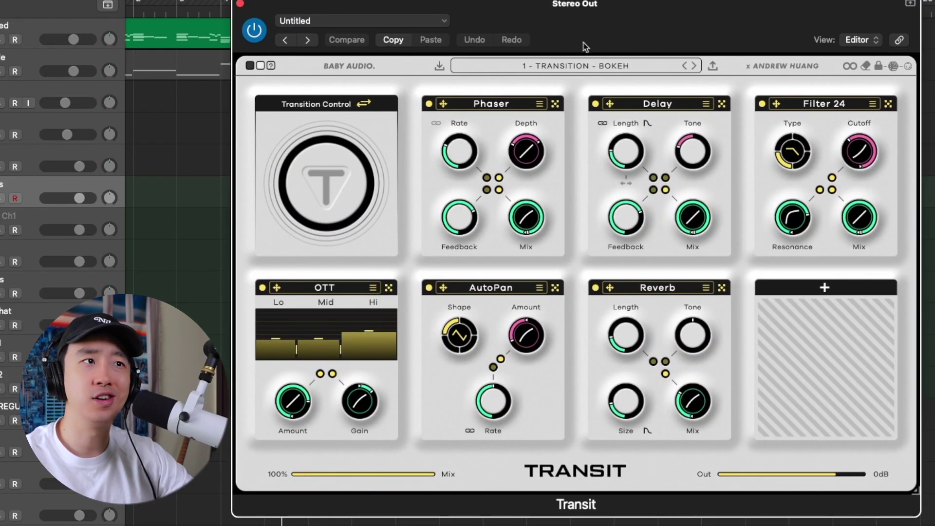
left_click_drag(561, 41, 565, 45)
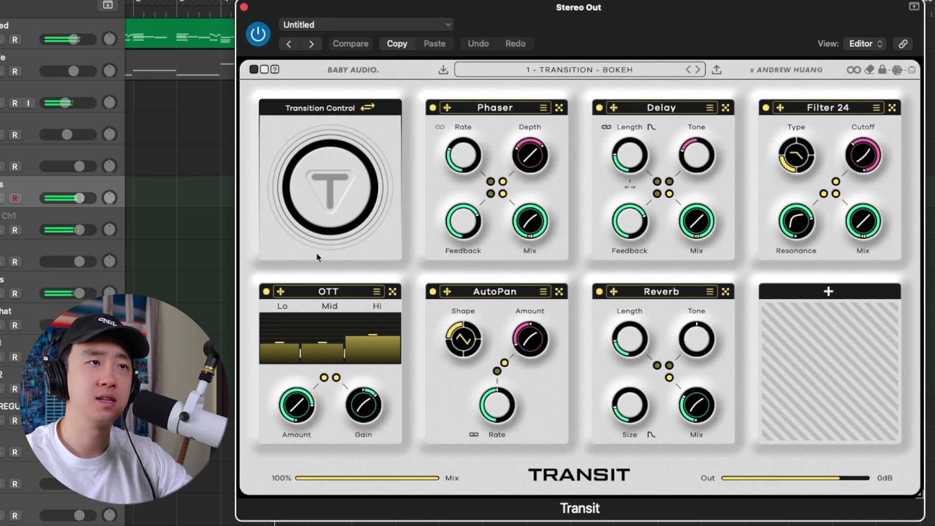
left_click_drag(330, 211, 319, 90)
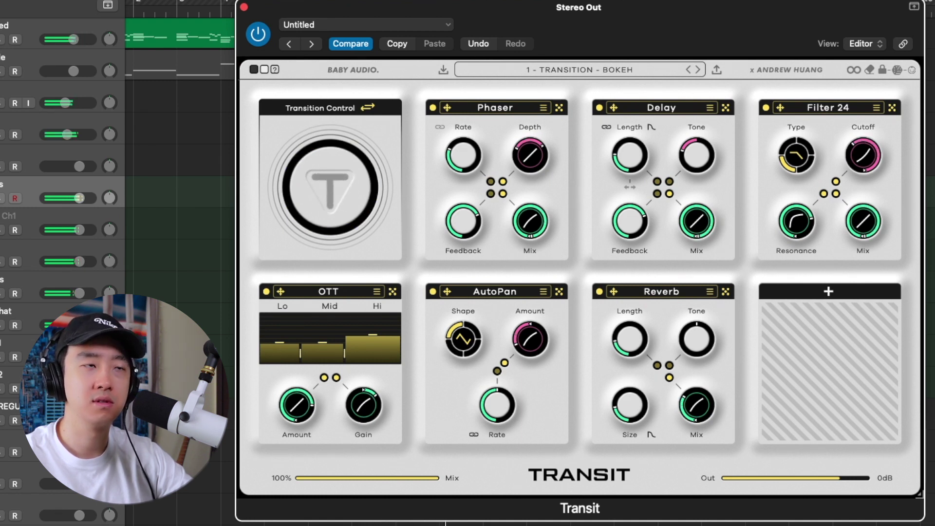
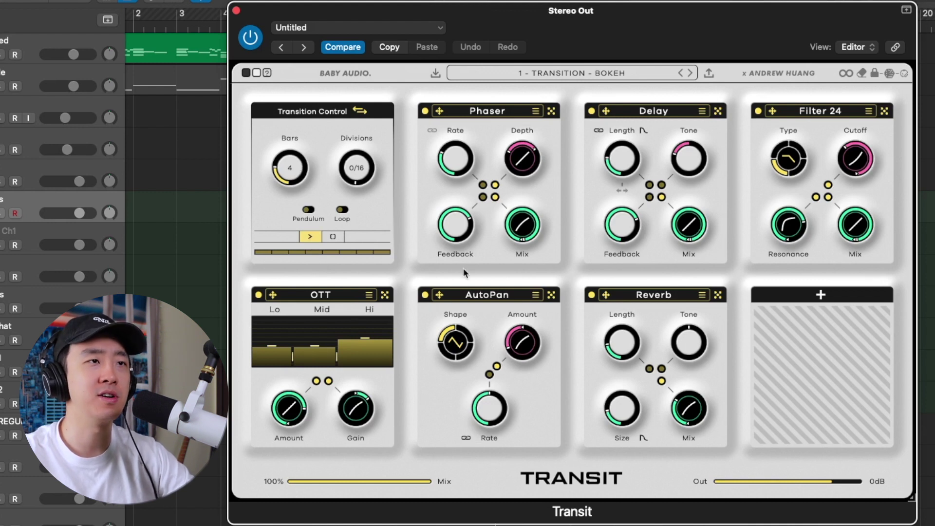
Step: Load the preset "1 - Transition - BP Delay", start playback and trigger its automated four-bar transition
left_click(691, 73)
left_click(690, 73)
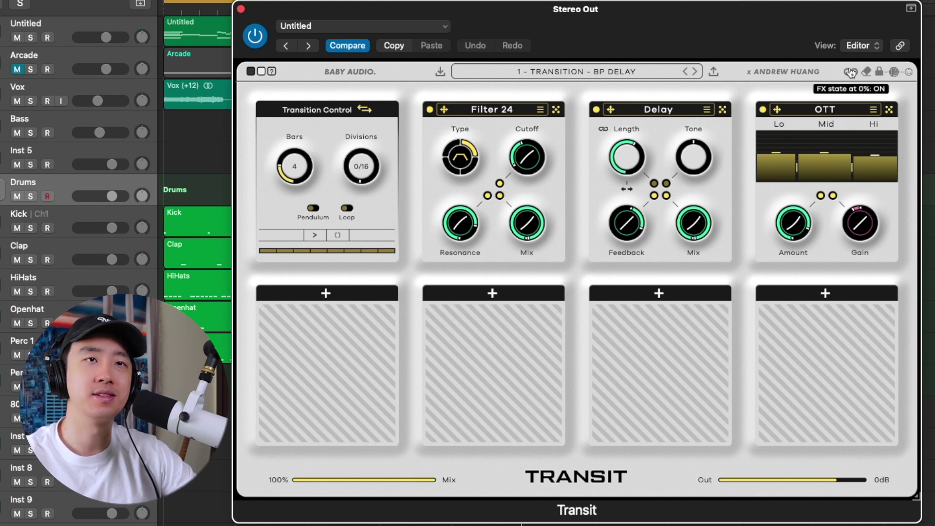
key("space")
left_click(315, 234)
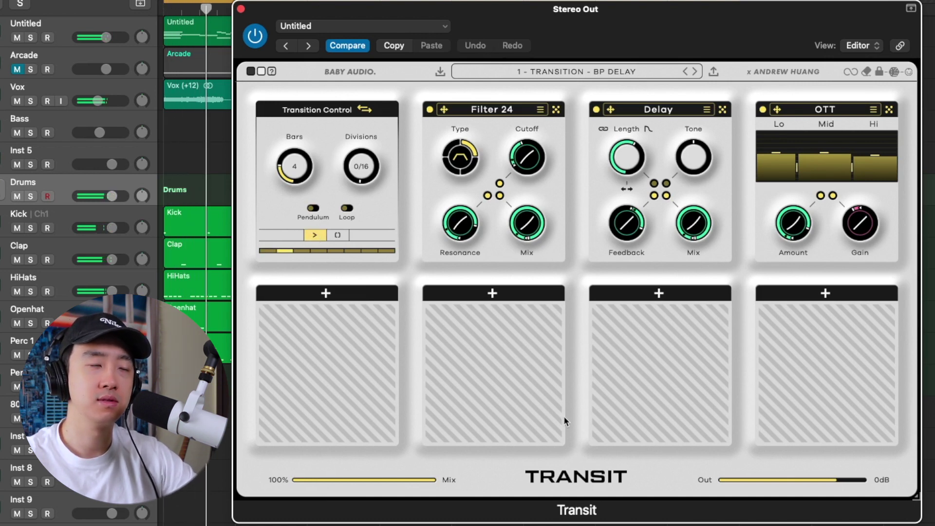